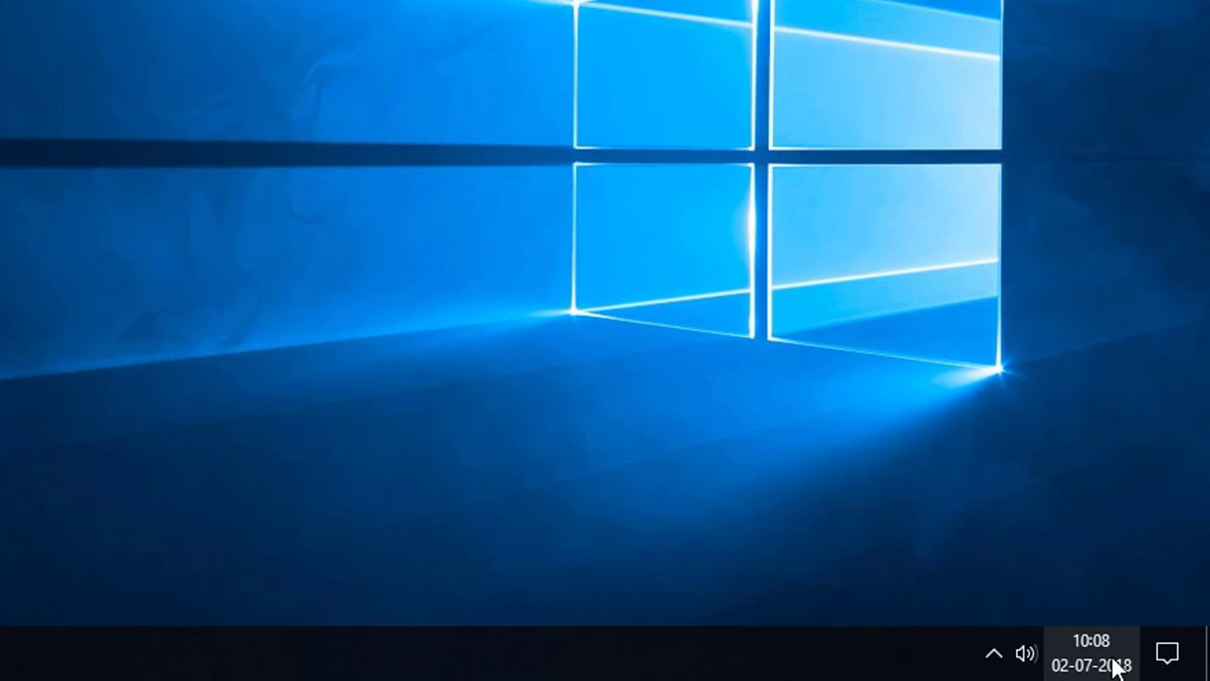
Open Registry Editor with regedit and allow it to make changes to the device
{"action": "mouse_move", "coordinate": [1143, 659]}
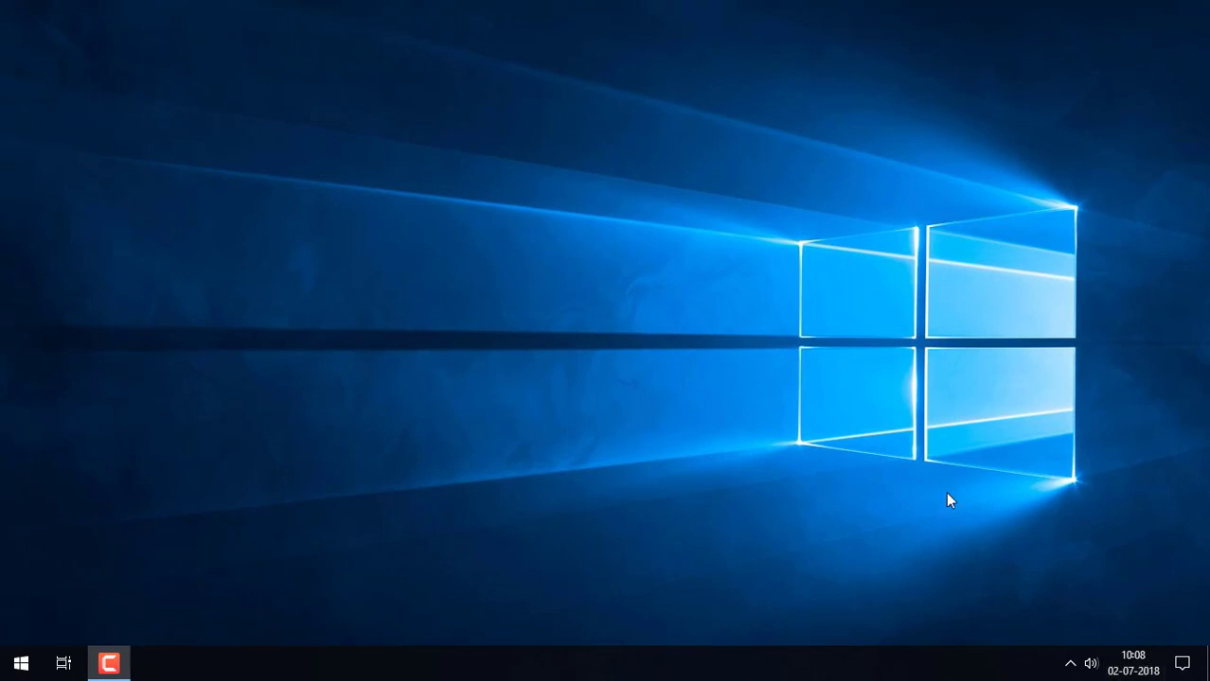
{"action": "key", "text": "super"}
{"action": "type", "text": "re"}
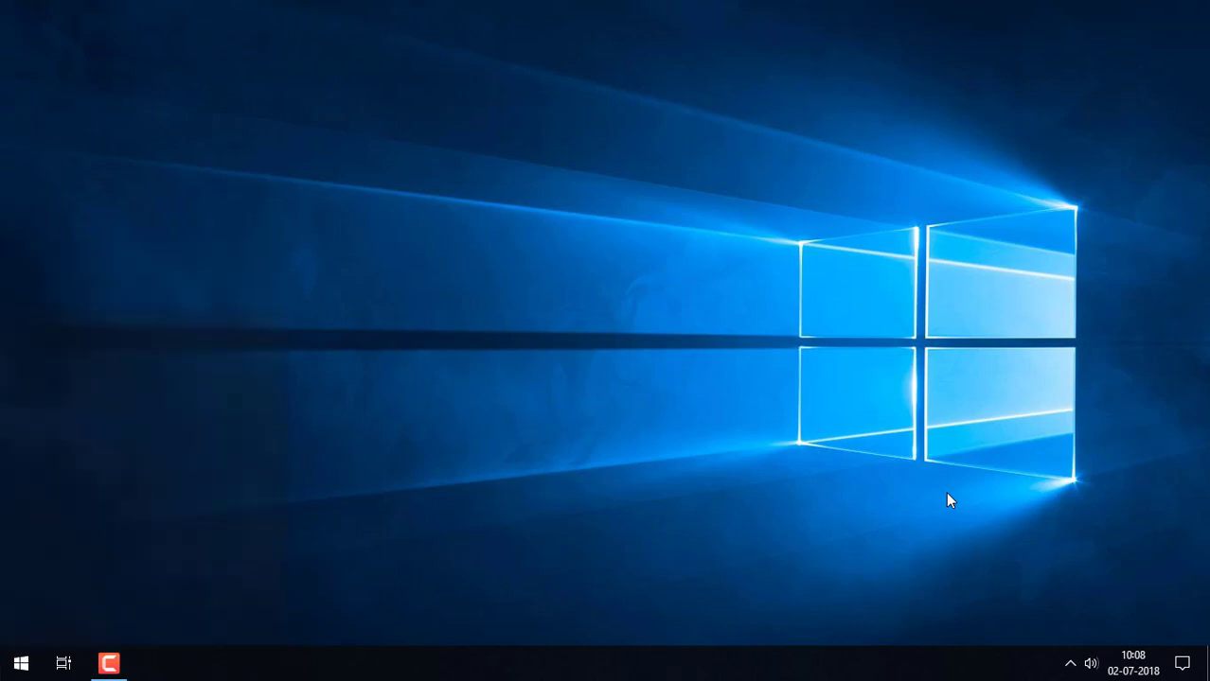
{"action": "type", "text": "gedit"}
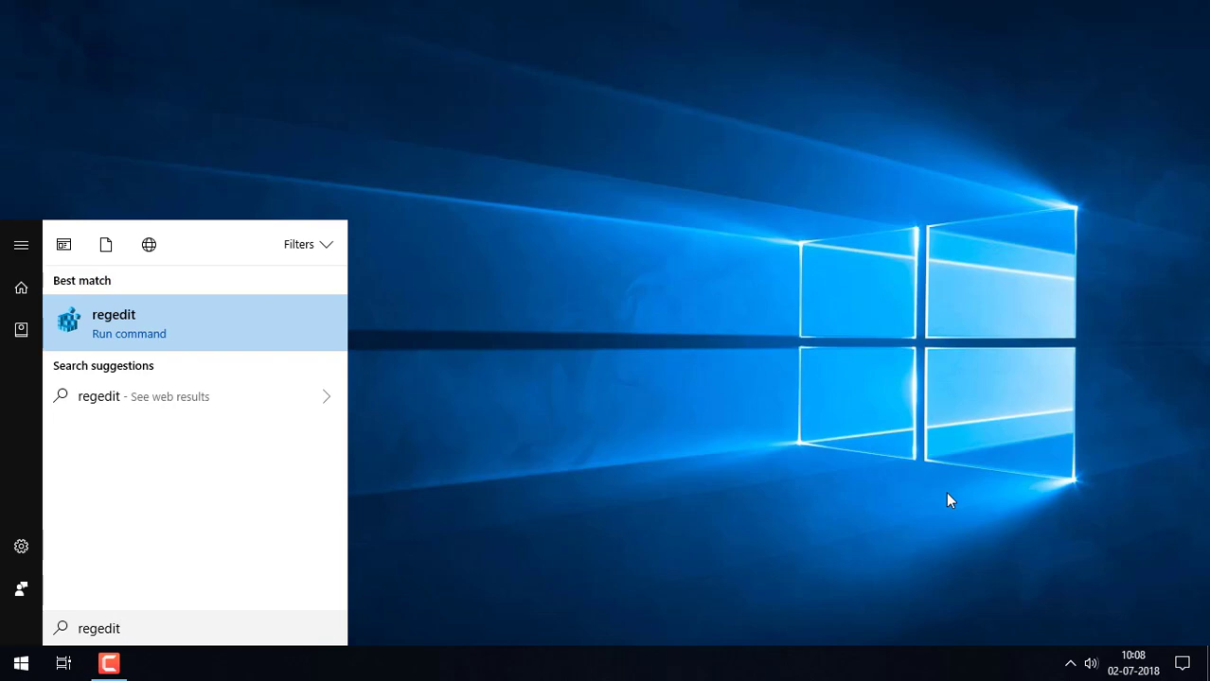
{"action": "key", "text": "Return"}
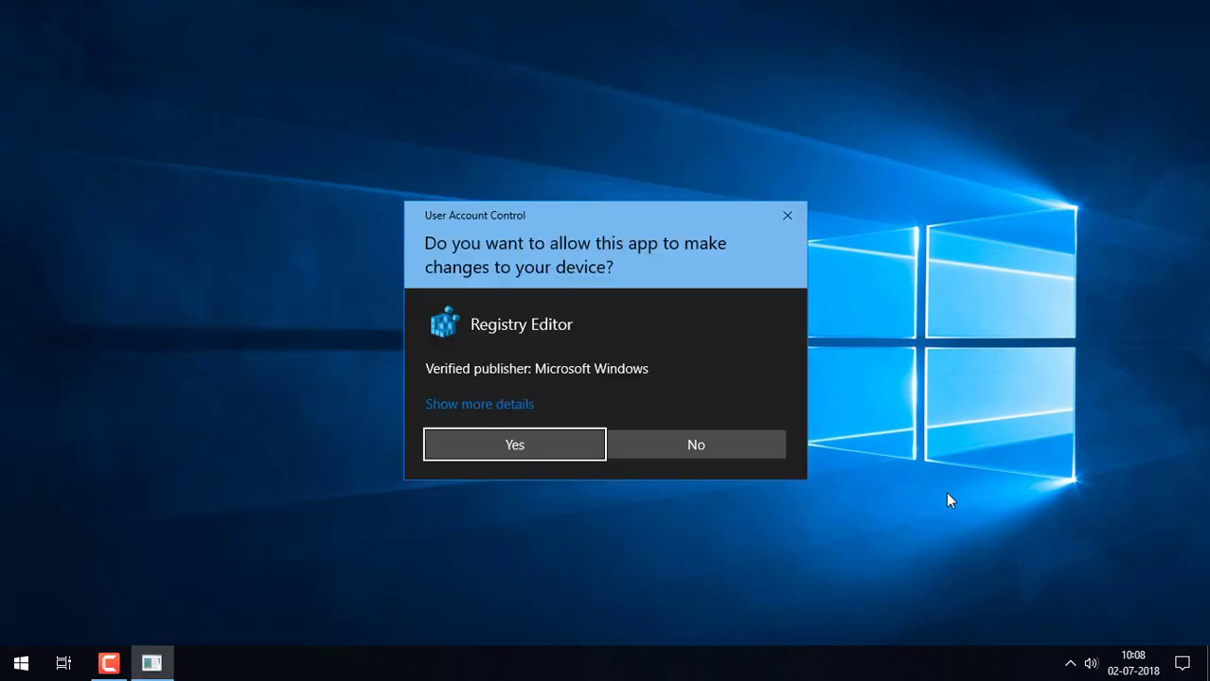
{"action": "key", "text": "Return"}
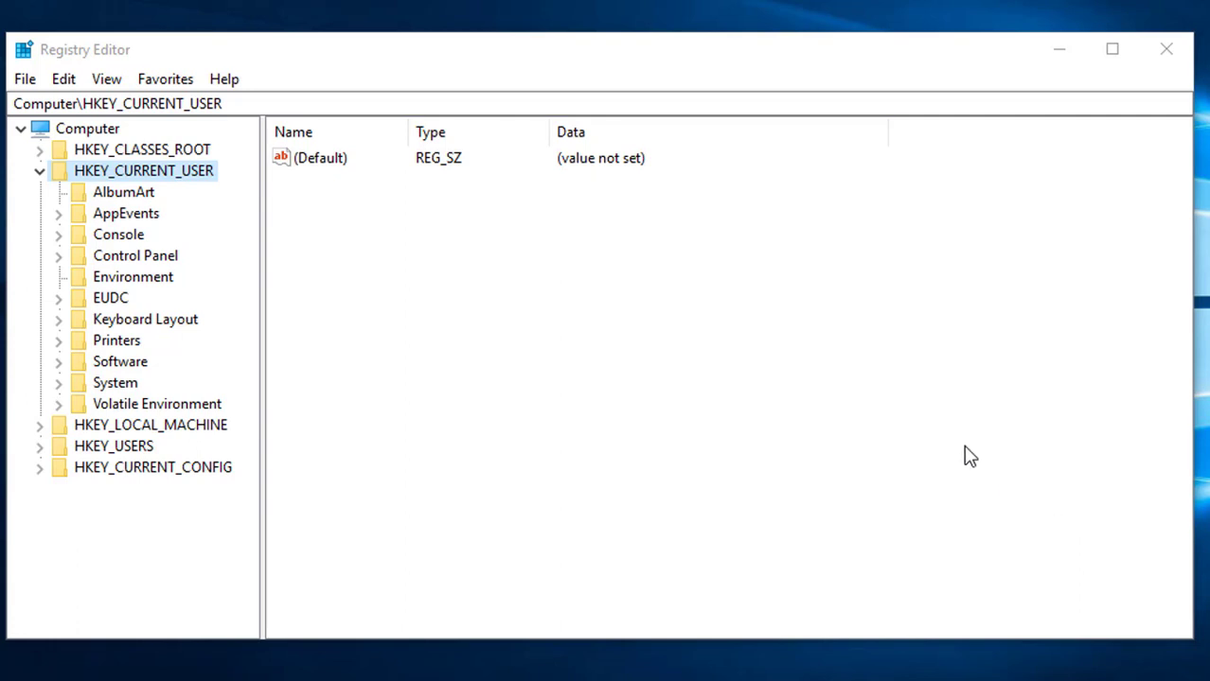
Expand the registry tree through HKEY_CURRENT_USER\Software\Microsoft
{"action": "left_click", "coordinate": [38, 171]}
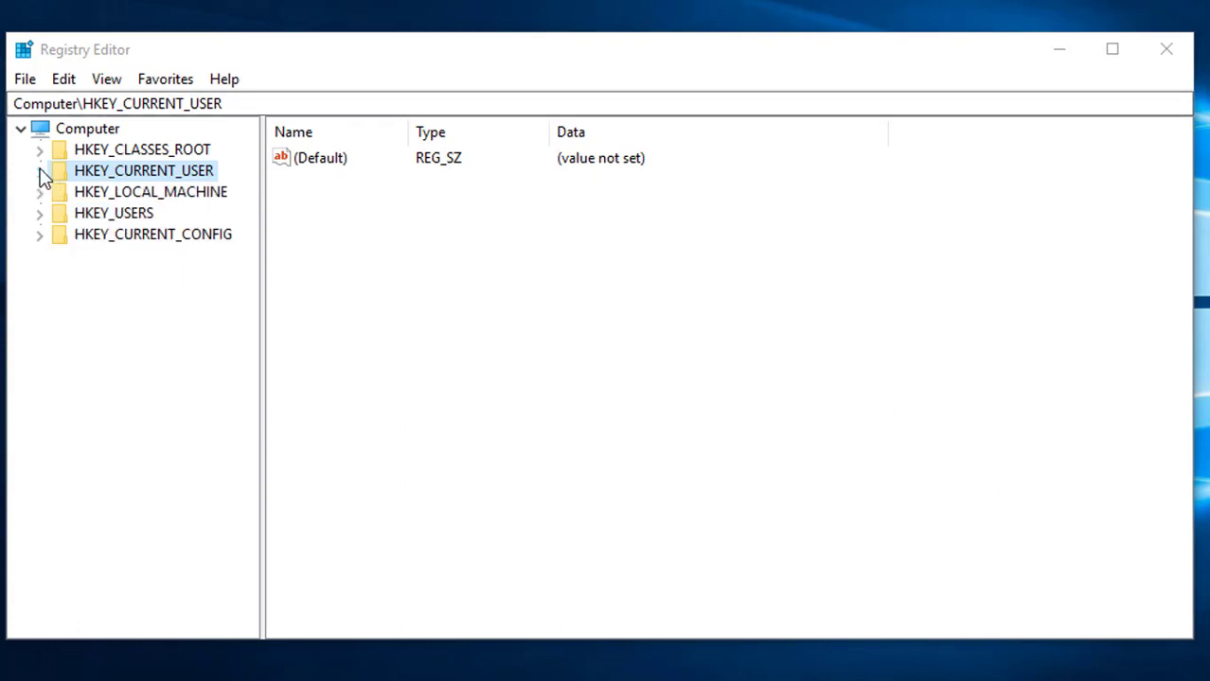
{"action": "left_click", "coordinate": [39, 171]}
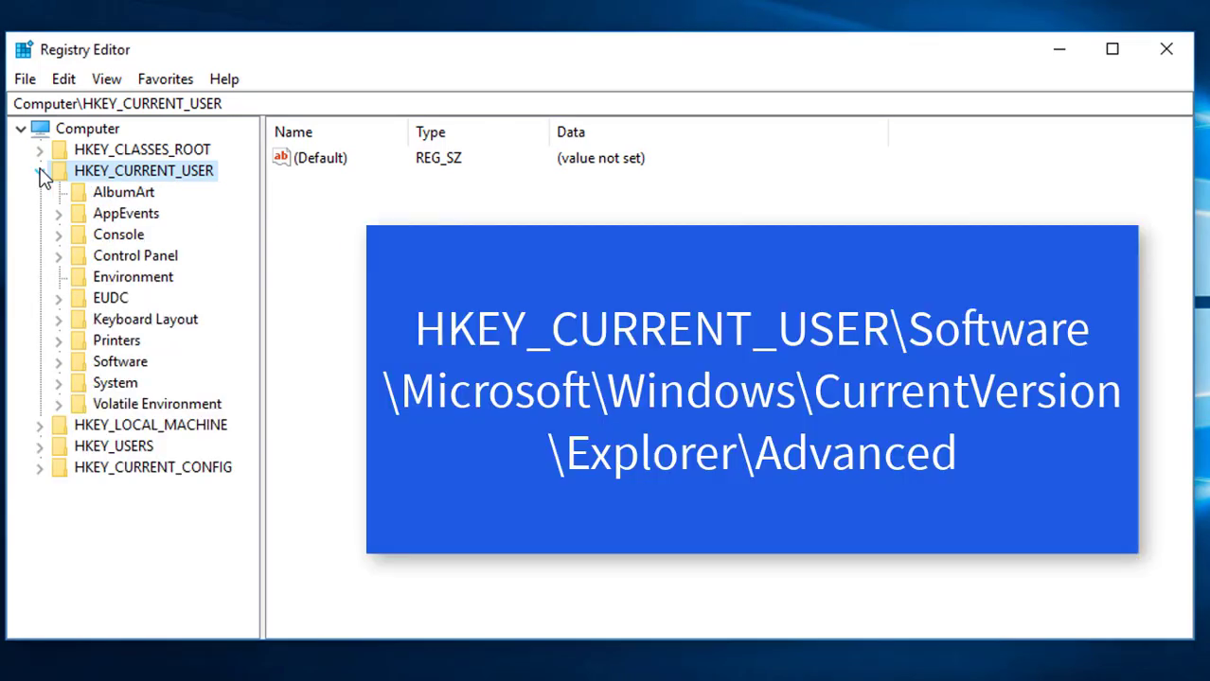
{"action": "left_click", "coordinate": [63, 364]}
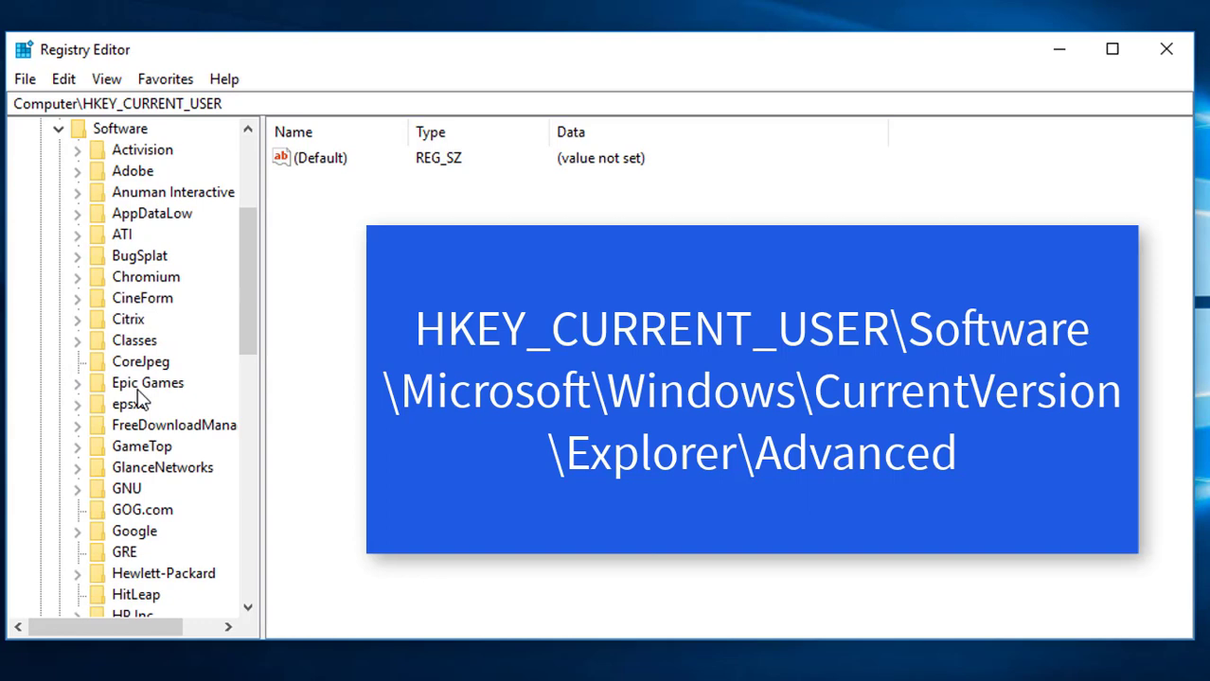
{"action": "scroll", "coordinate": [140, 402], "scroll_direction": "down", "scroll_amount": 2}
{"action": "scroll", "coordinate": [139, 402], "scroll_direction": "down", "scroll_amount": 3}
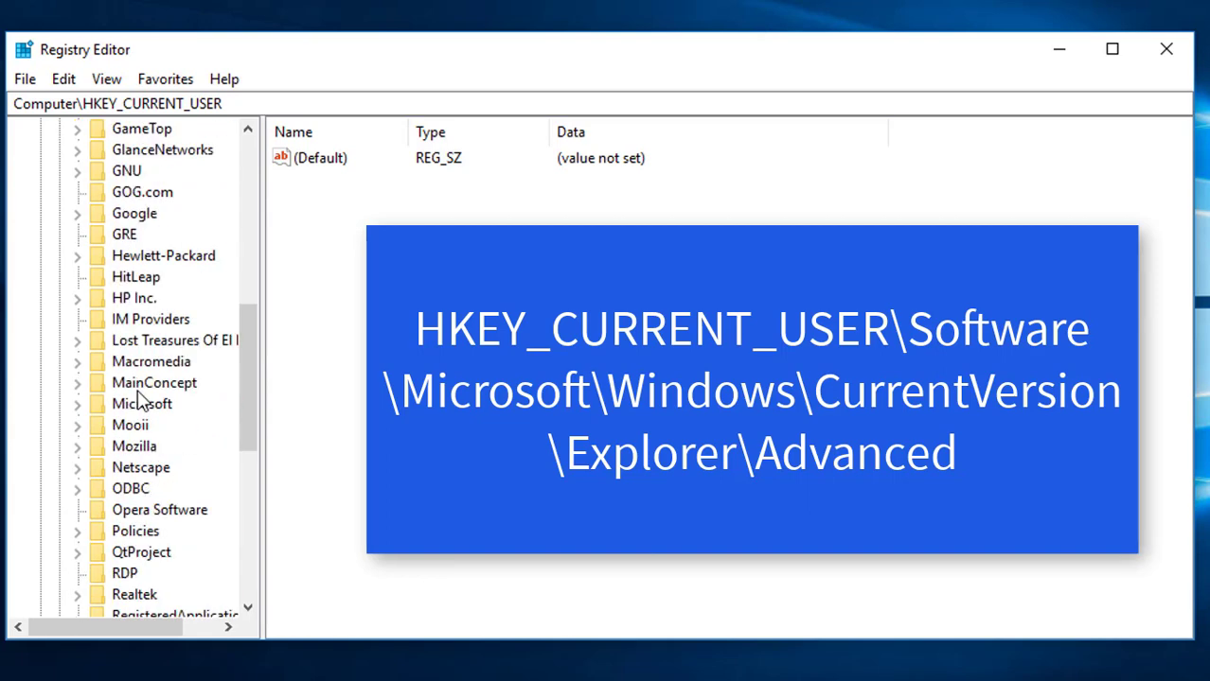
{"action": "left_click", "coordinate": [79, 406]}
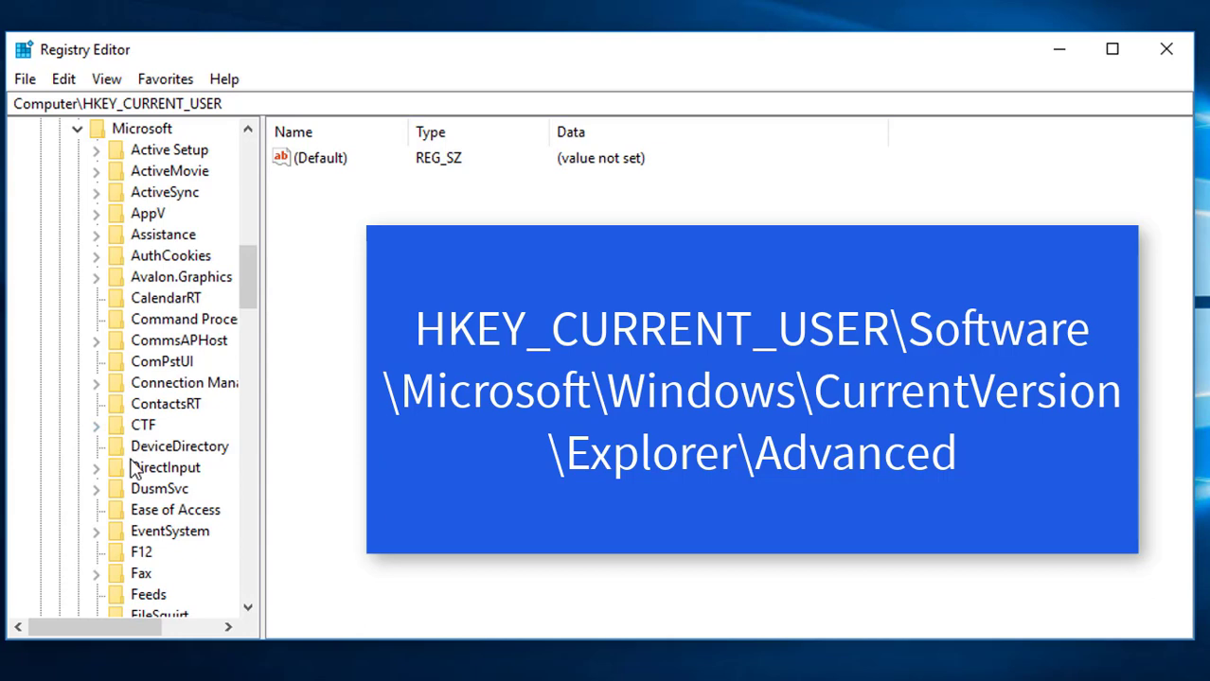
Expand Windows and its CurrentVersion key under Microsoft, widening the key tree to show the full names
{"action": "scroll", "coordinate": [130, 469], "scroll_direction": "down", "scroll_amount": 11}
{"action": "scroll", "coordinate": [134, 469], "scroll_direction": "down", "scroll_amount": 11}
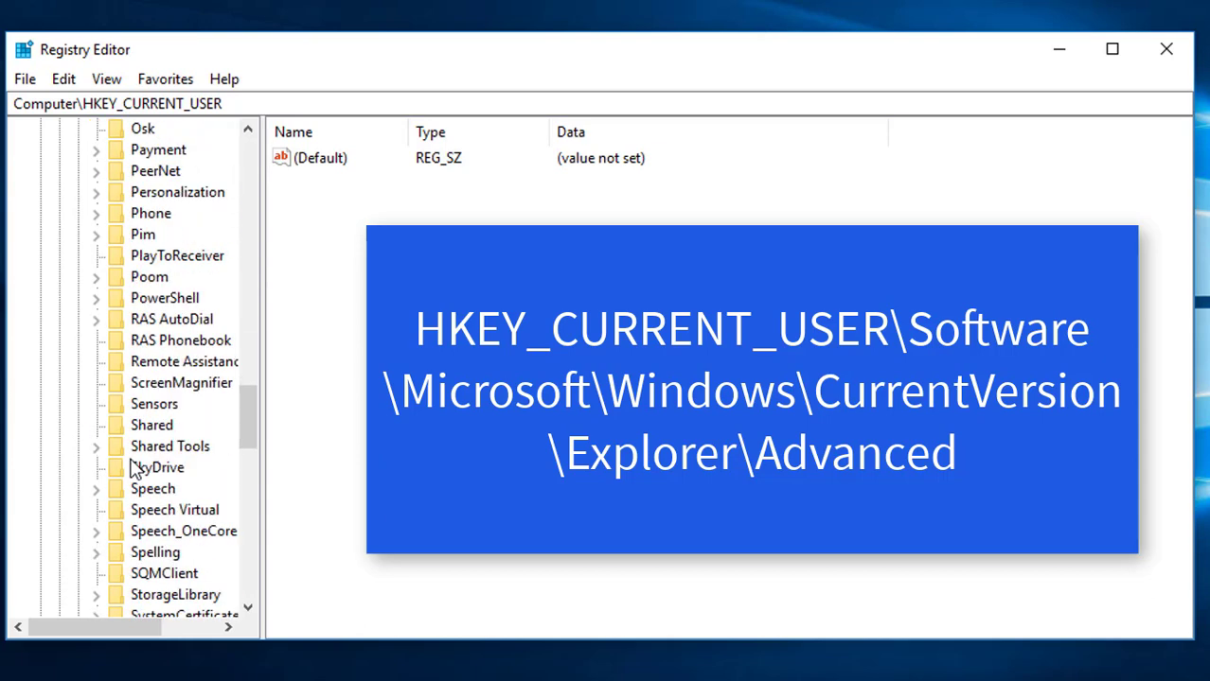
{"action": "scroll", "coordinate": [134, 469], "scroll_direction": "down", "scroll_amount": 1}
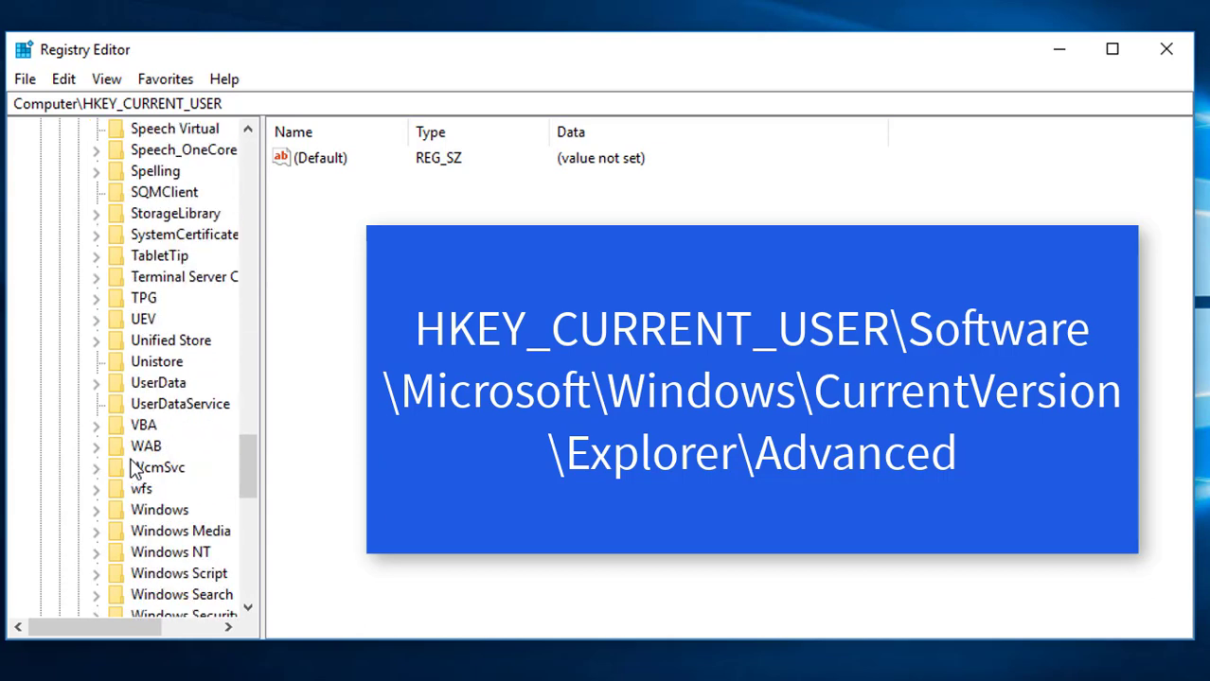
{"action": "scroll", "coordinate": [134, 469], "scroll_direction": "down", "scroll_amount": 1}
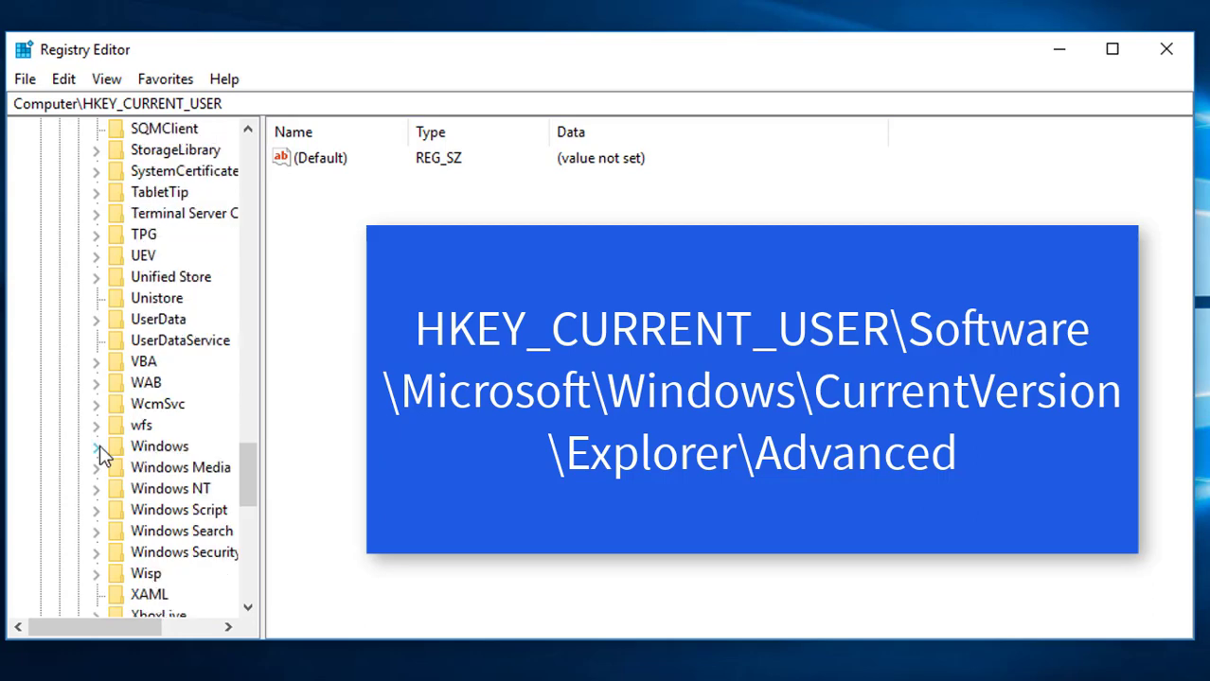
{"action": "left_click", "coordinate": [97, 447]}
{"action": "scroll", "coordinate": [169, 487], "scroll_direction": "down", "scroll_amount": 1}
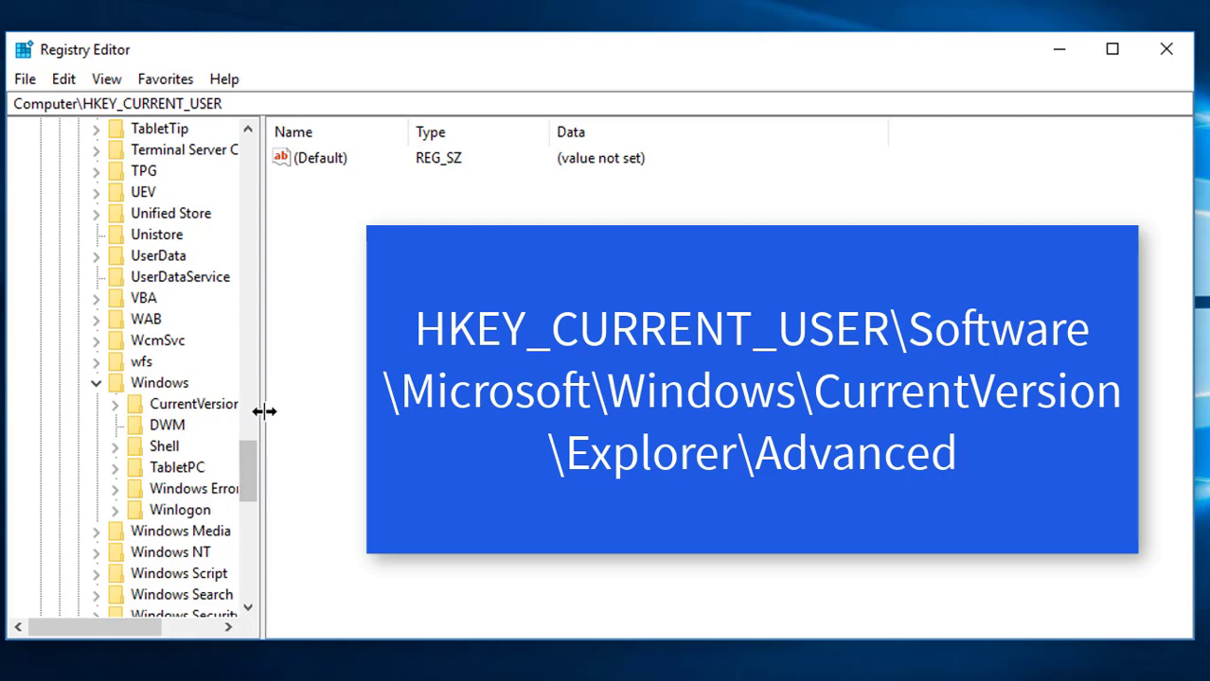
{"action": "left_click_drag", "start_coordinate": [262, 410], "coordinate": [320, 432]}
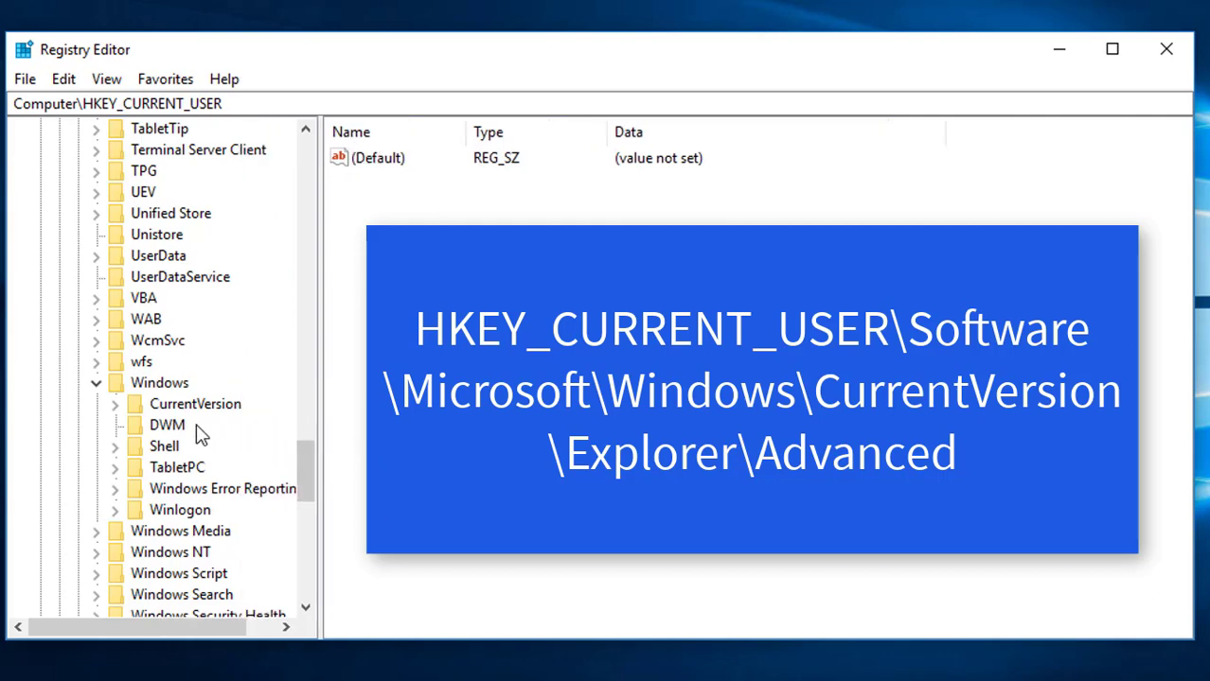
{"action": "left_click", "coordinate": [117, 407]}
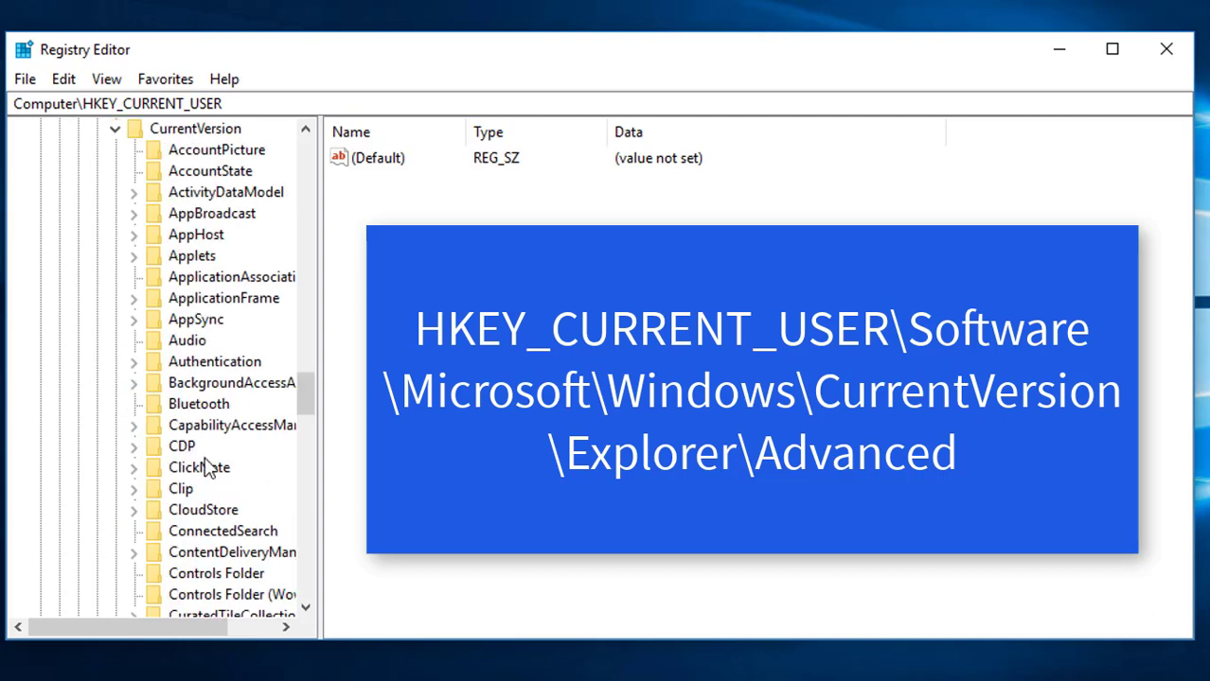
Expand the Explorer key under CurrentVersion and open its Advanced key
{"action": "scroll", "coordinate": [204, 458], "scroll_direction": "down", "scroll_amount": 2}
{"action": "scroll", "coordinate": [204, 458], "scroll_direction": "down", "scroll_amount": 1}
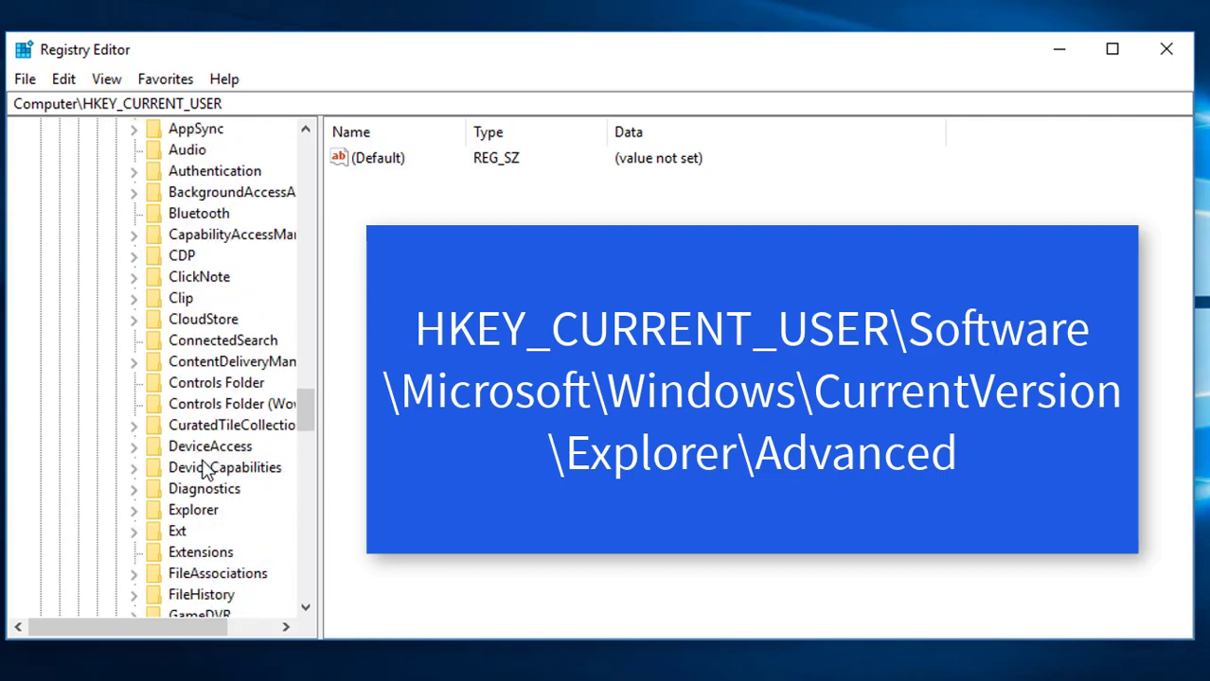
{"action": "left_click", "coordinate": [135, 515]}
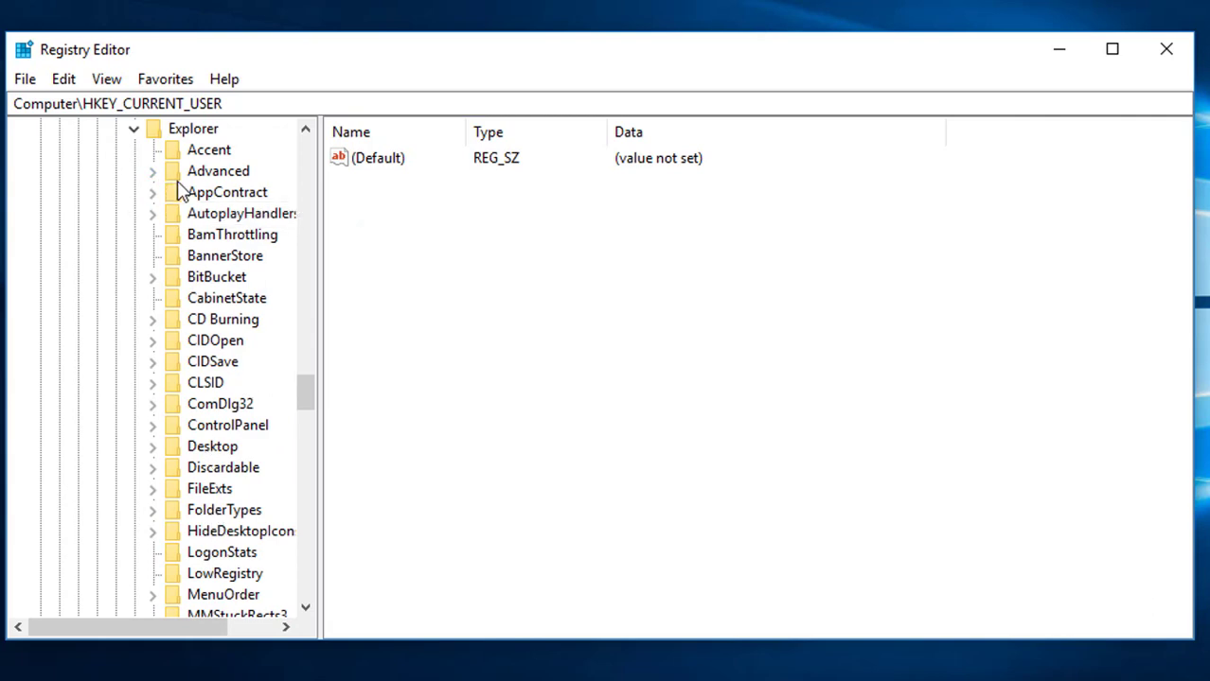
{"action": "left_click", "coordinate": [202, 175]}
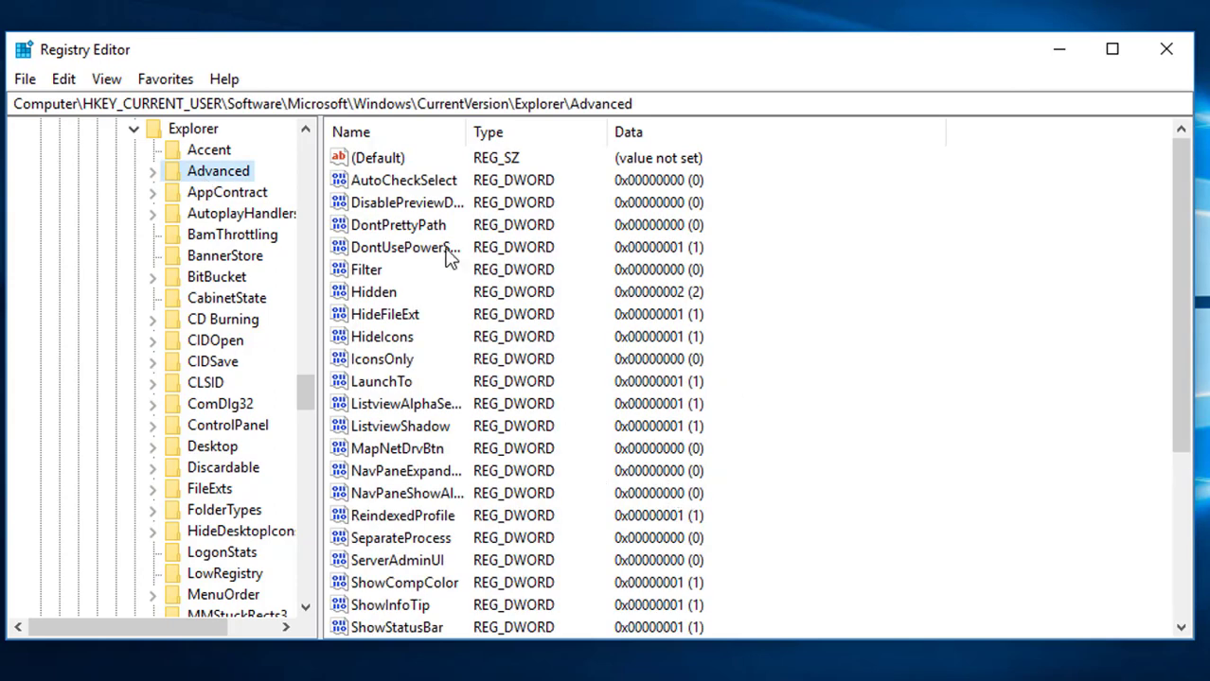
Create a new DWORD (32-bit) value in the Advanced key
{"action": "scroll", "coordinate": [463, 376], "scroll_direction": "down", "scroll_amount": 3}
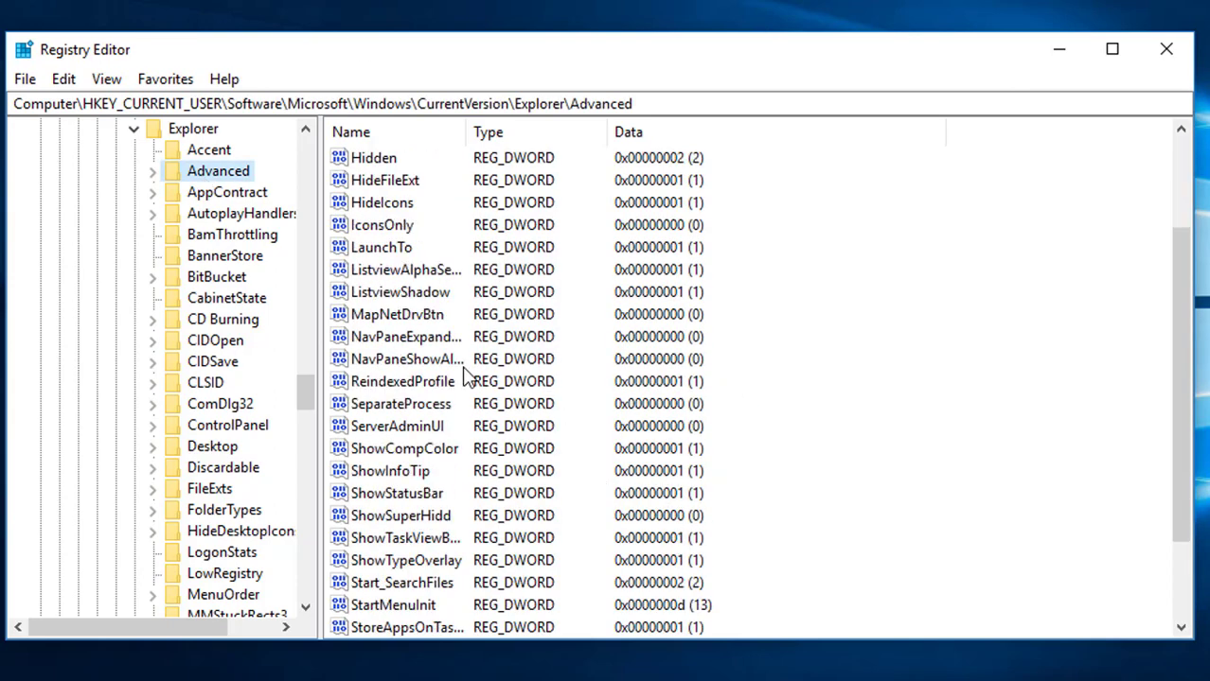
{"action": "scroll", "coordinate": [464, 376], "scroll_direction": "down", "scroll_amount": 1}
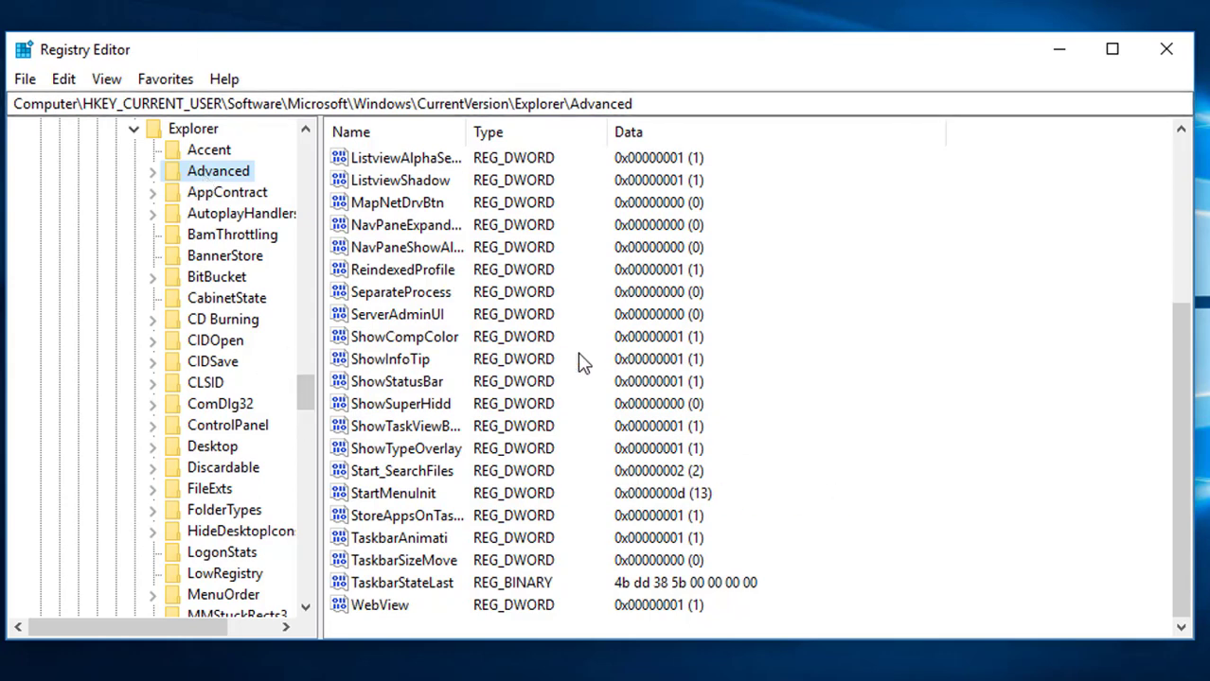
{"action": "right_click", "coordinate": [843, 269]}
{"action": "mouse_move", "coordinate": [869, 282]}
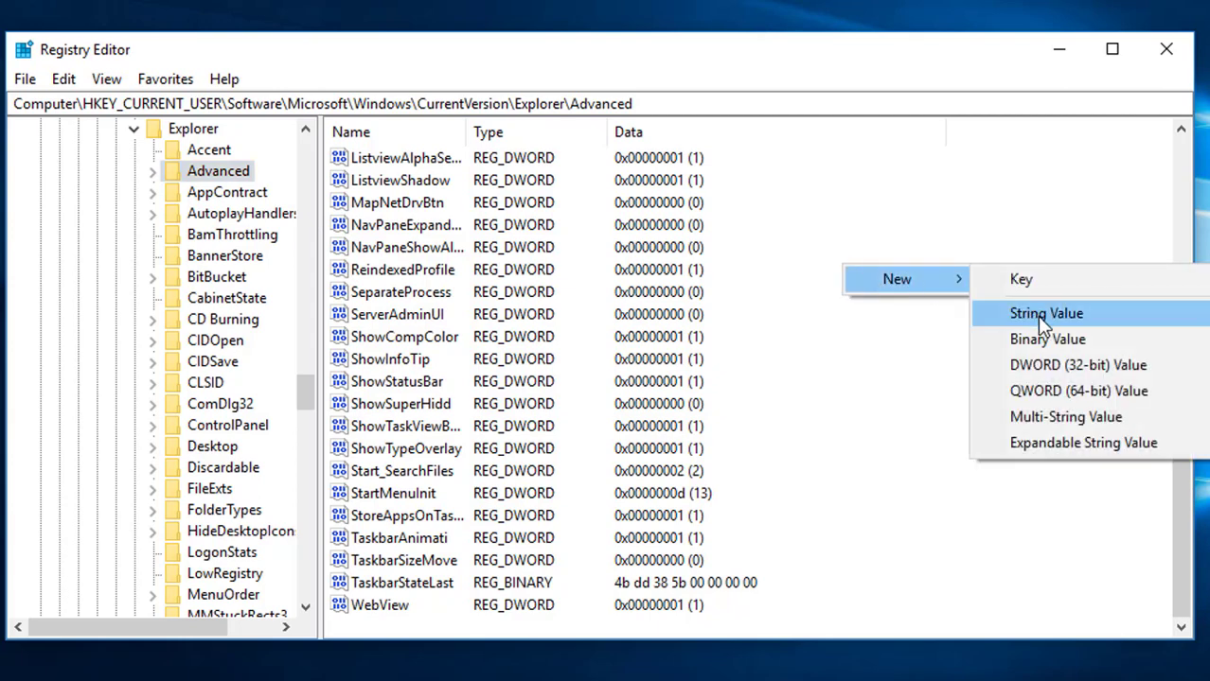
{"action": "left_click", "coordinate": [1060, 368]}
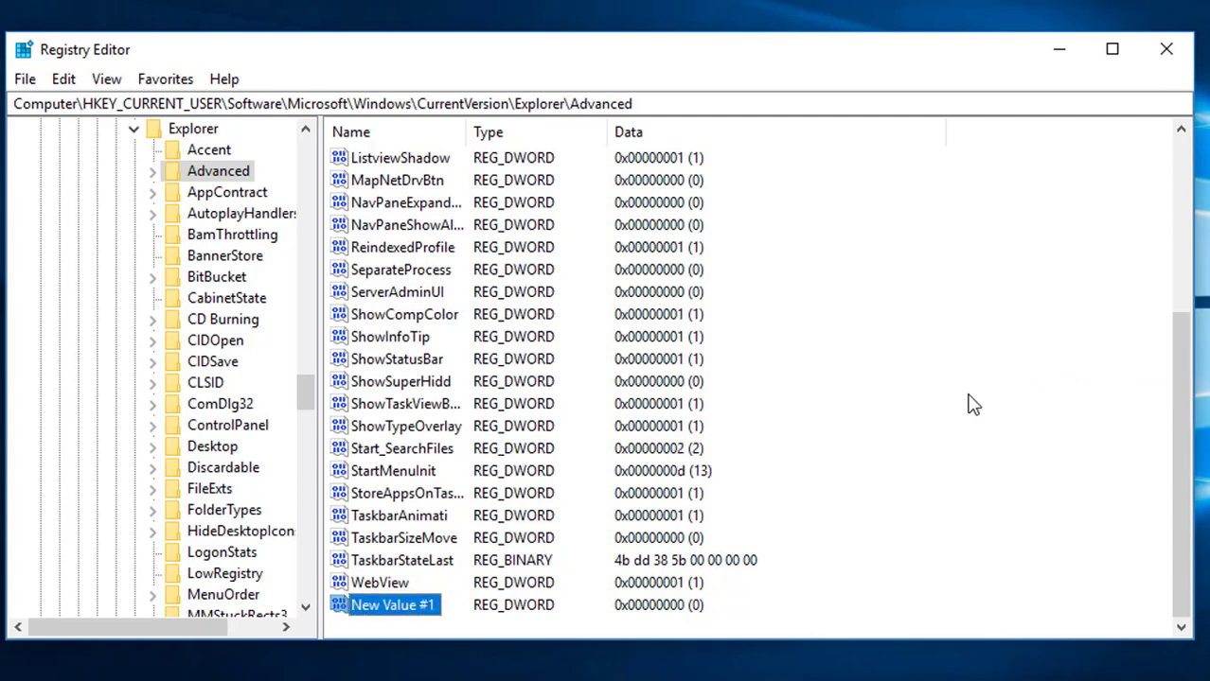
{"action": "double_click", "coordinate": [481, 603]}
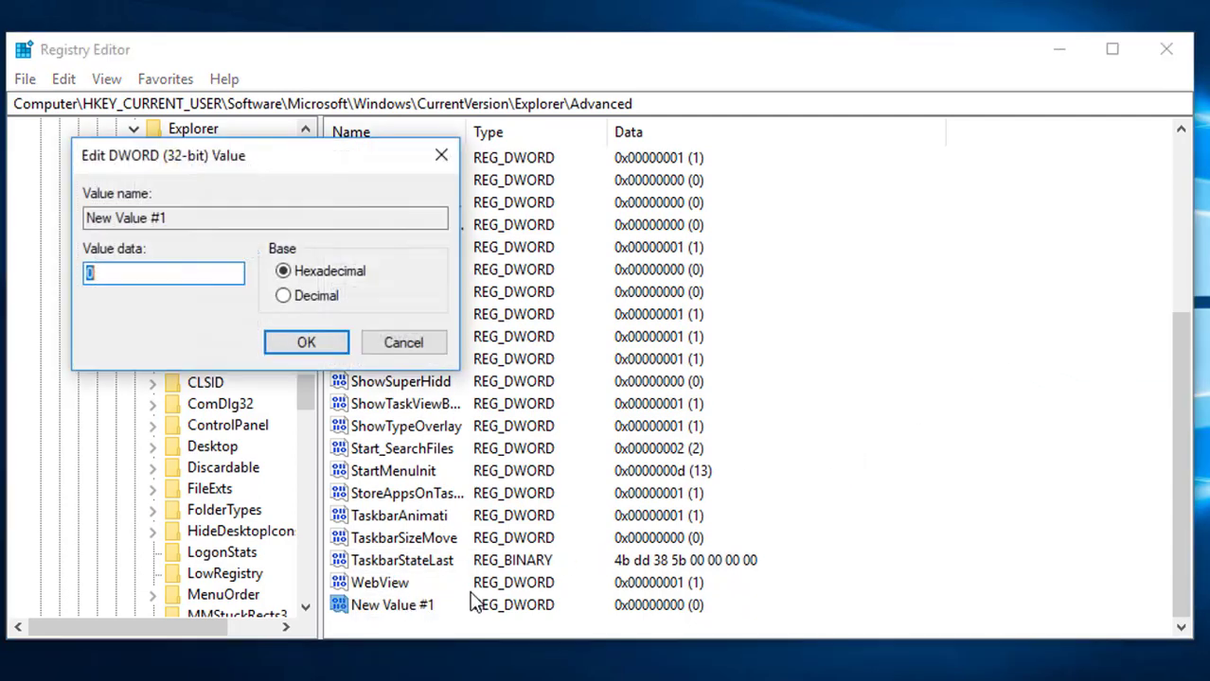
{"action": "left_click", "coordinate": [394, 350]}
Rename the new DWORD value as ShowSecondsInSystemClock
{"action": "right_click", "coordinate": [428, 605]}
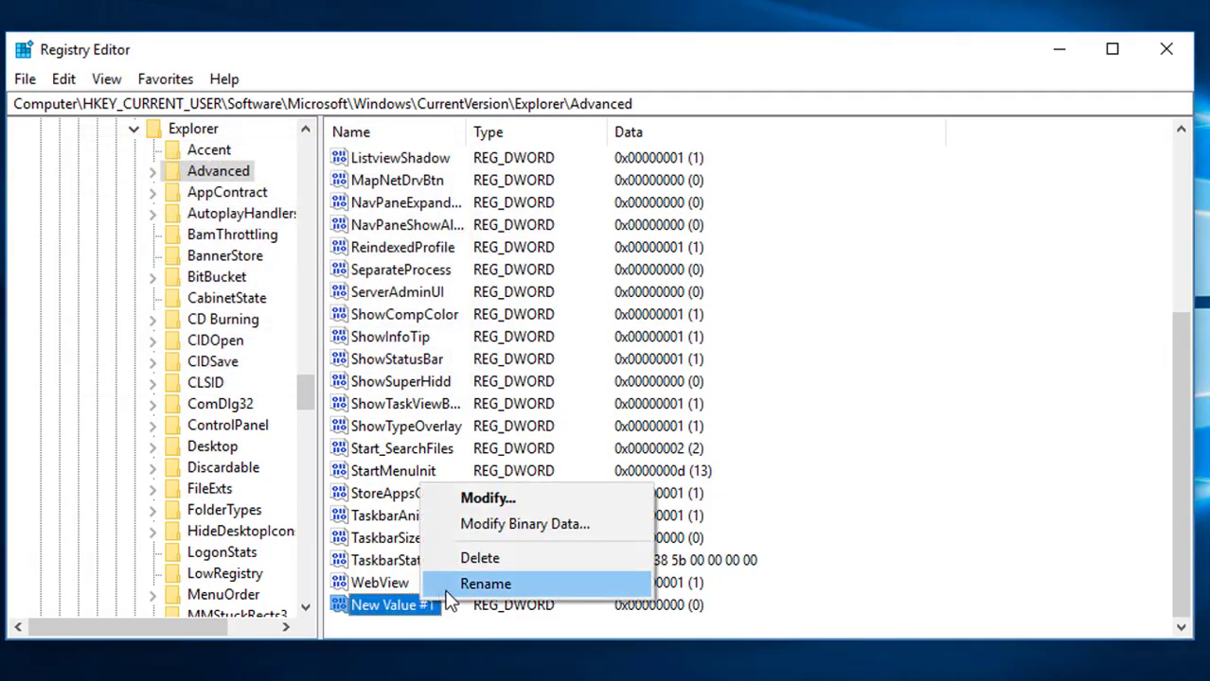
{"action": "left_click", "coordinate": [452, 588]}
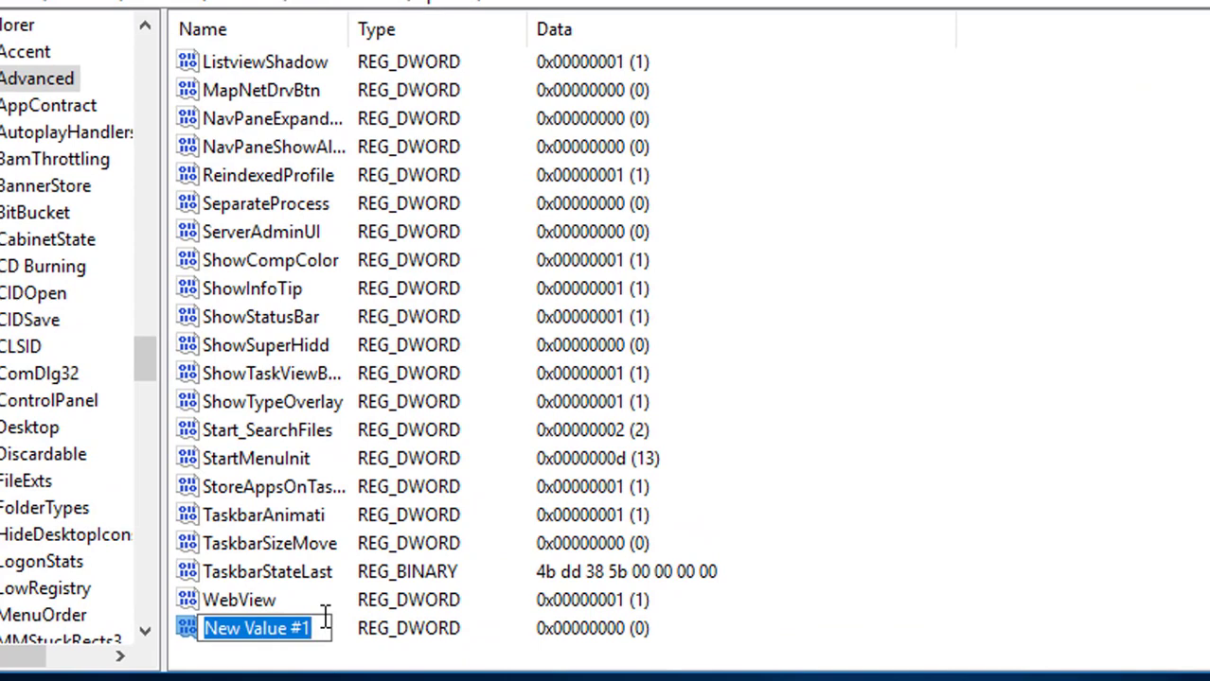
{"action": "type", "text": "Show"}
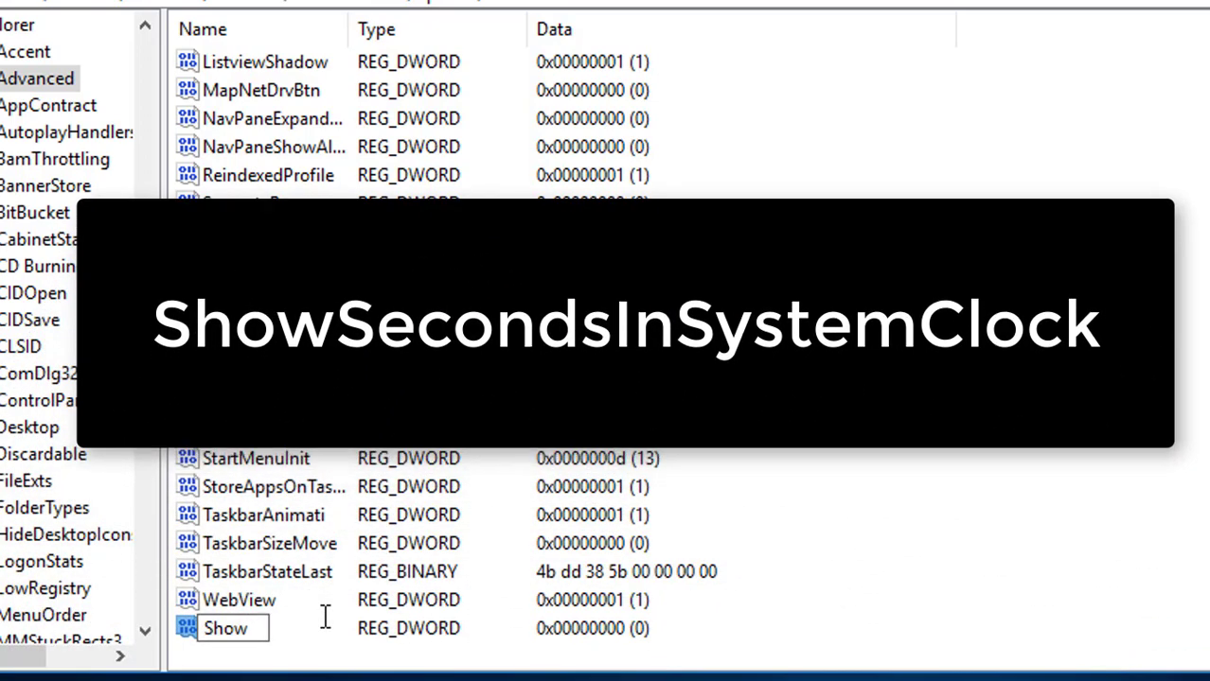
{"action": "type", "text": "S"}
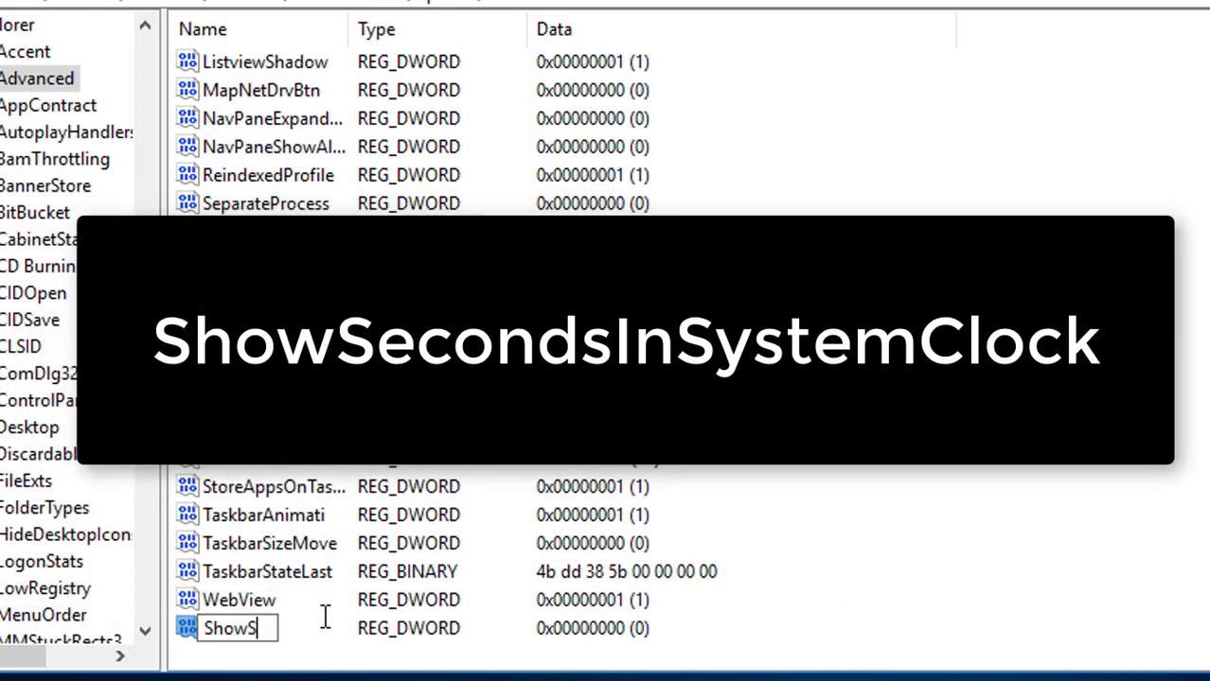
{"action": "type", "text": "econdsIn"}
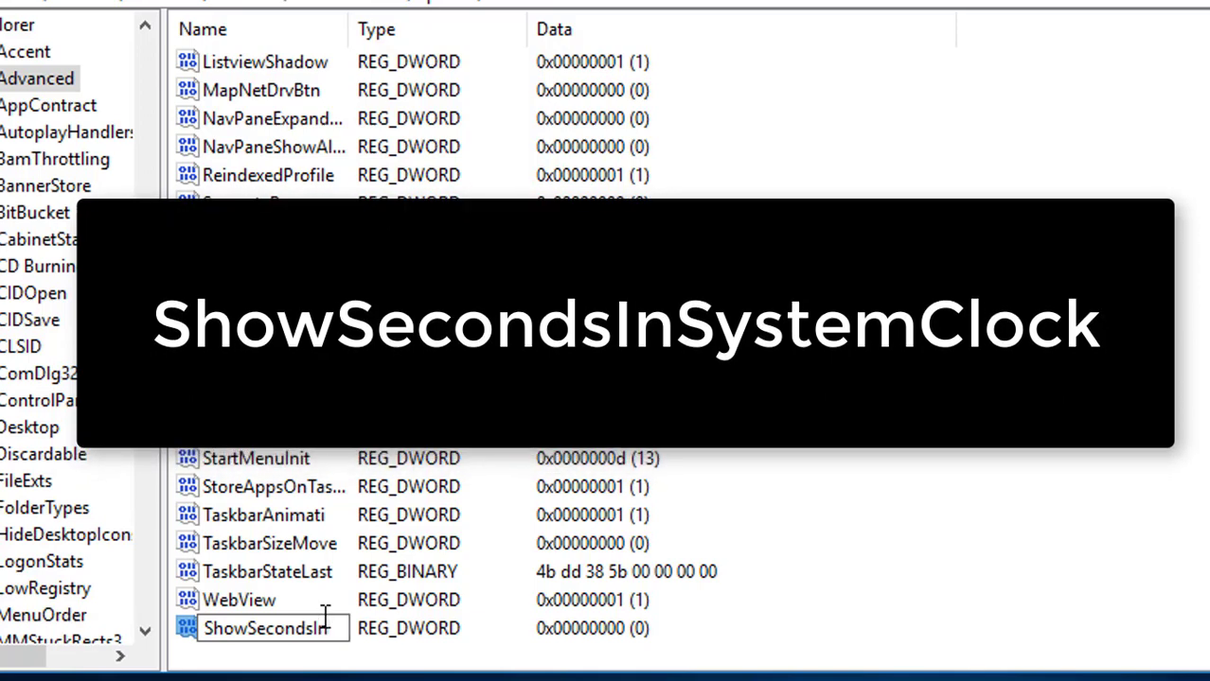
{"action": "type", "text": "Sys"}
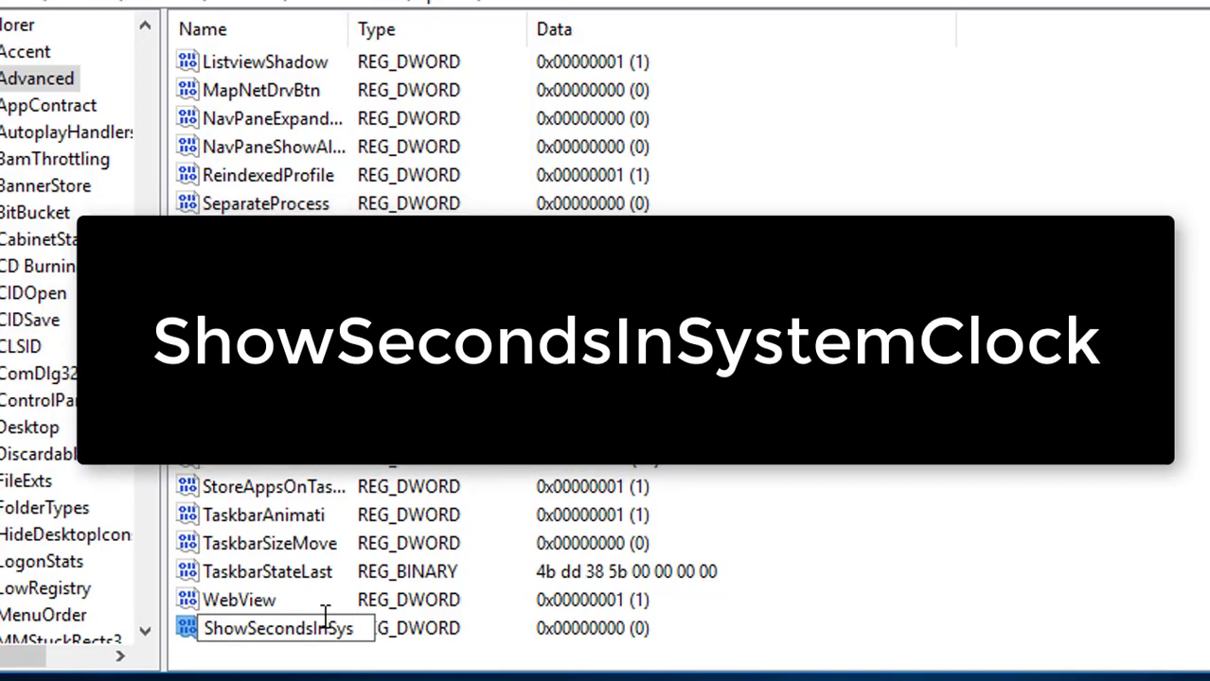
{"action": "type", "text": "tem"}
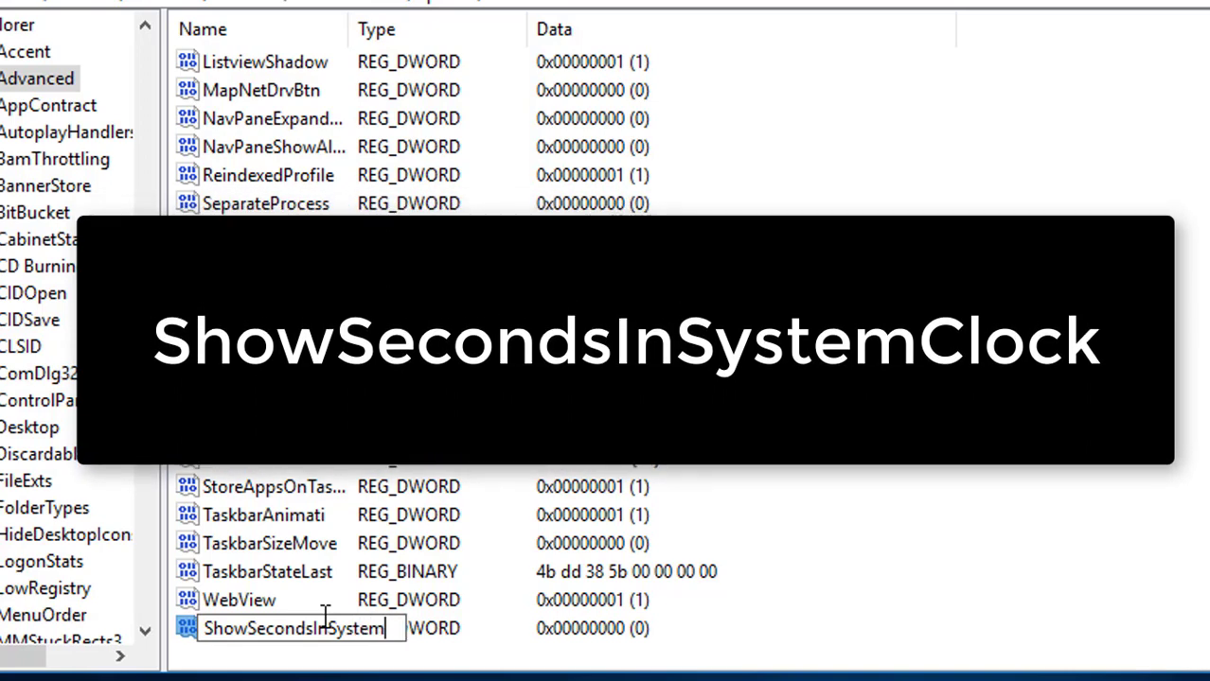
{"action": "type", "text": "Clock"}
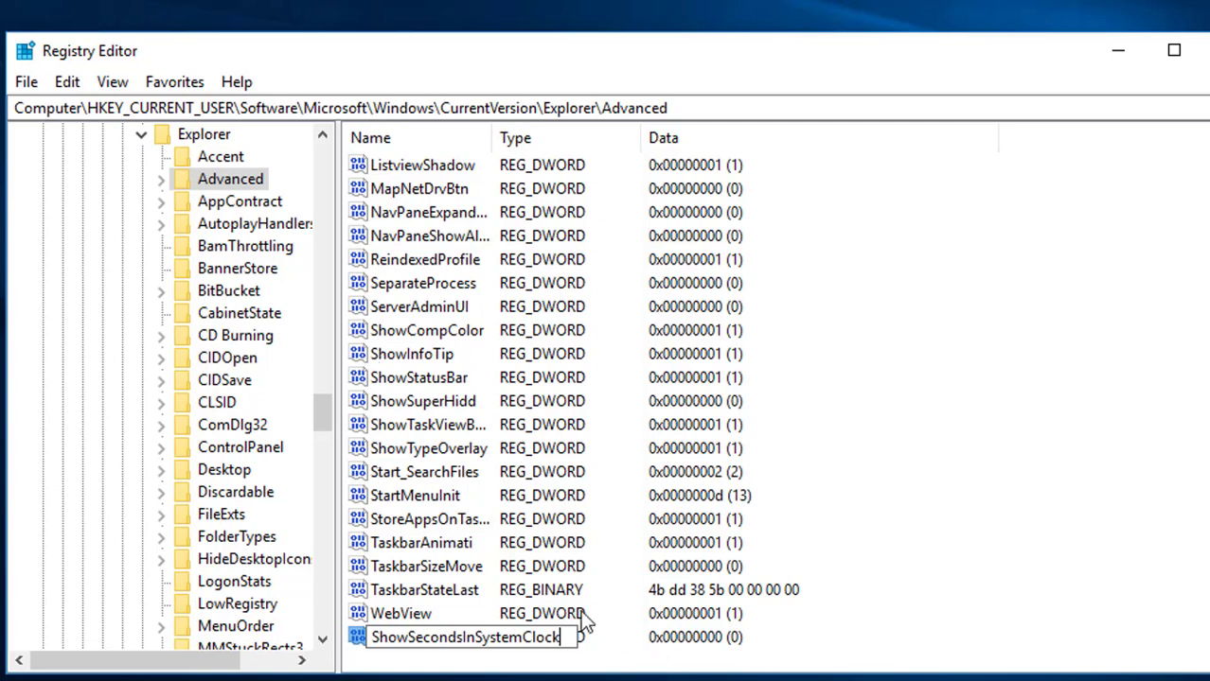
{"action": "key", "text": "Return"}
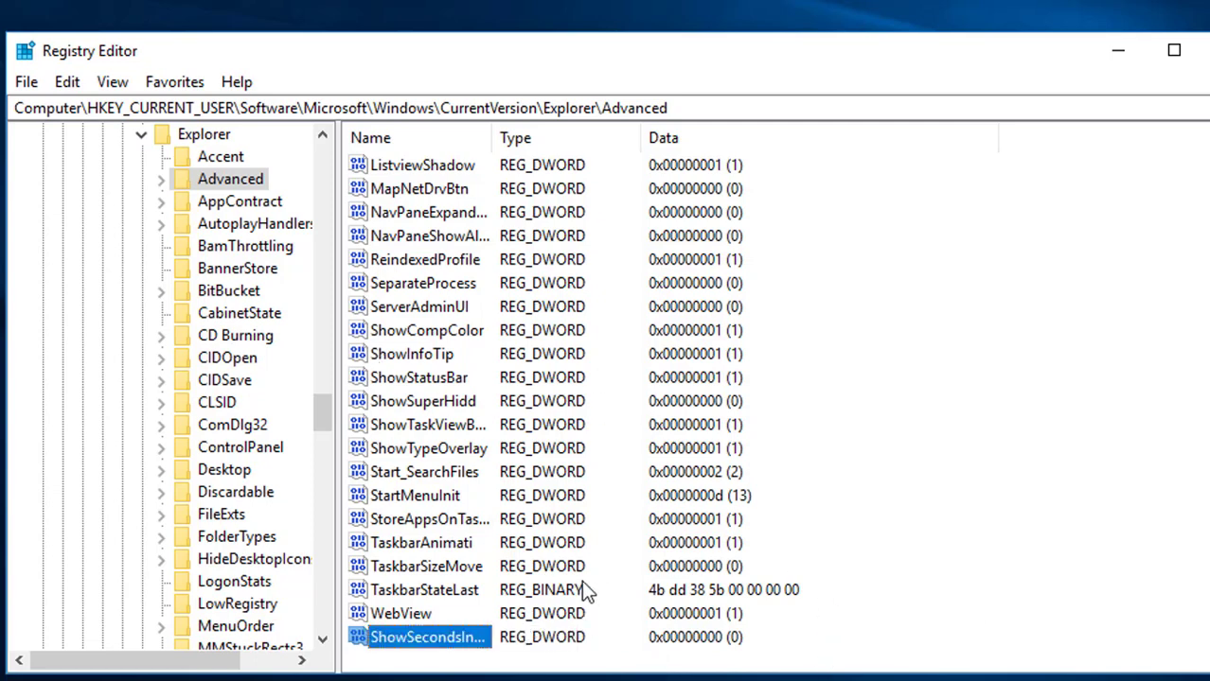
Set the value data of ShowSecondsInSystemClock to 1
{"action": "double_click", "coordinate": [465, 642]}
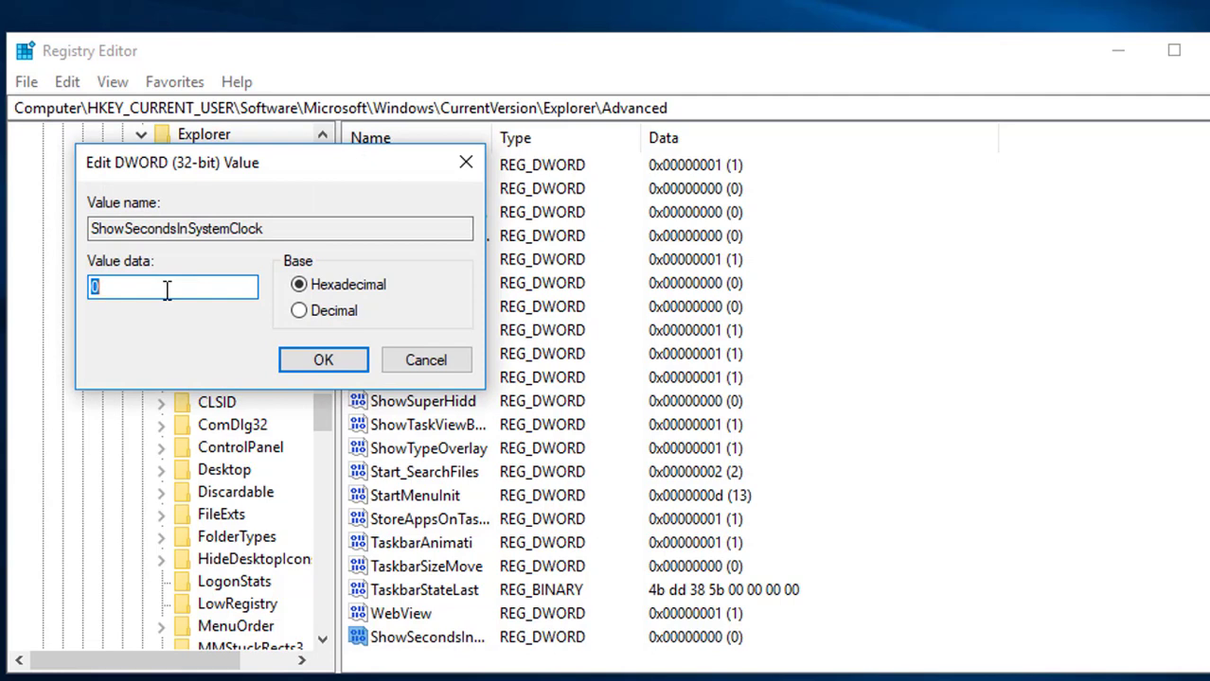
{"action": "type", "text": "1"}
{"action": "left_click", "coordinate": [303, 363]}
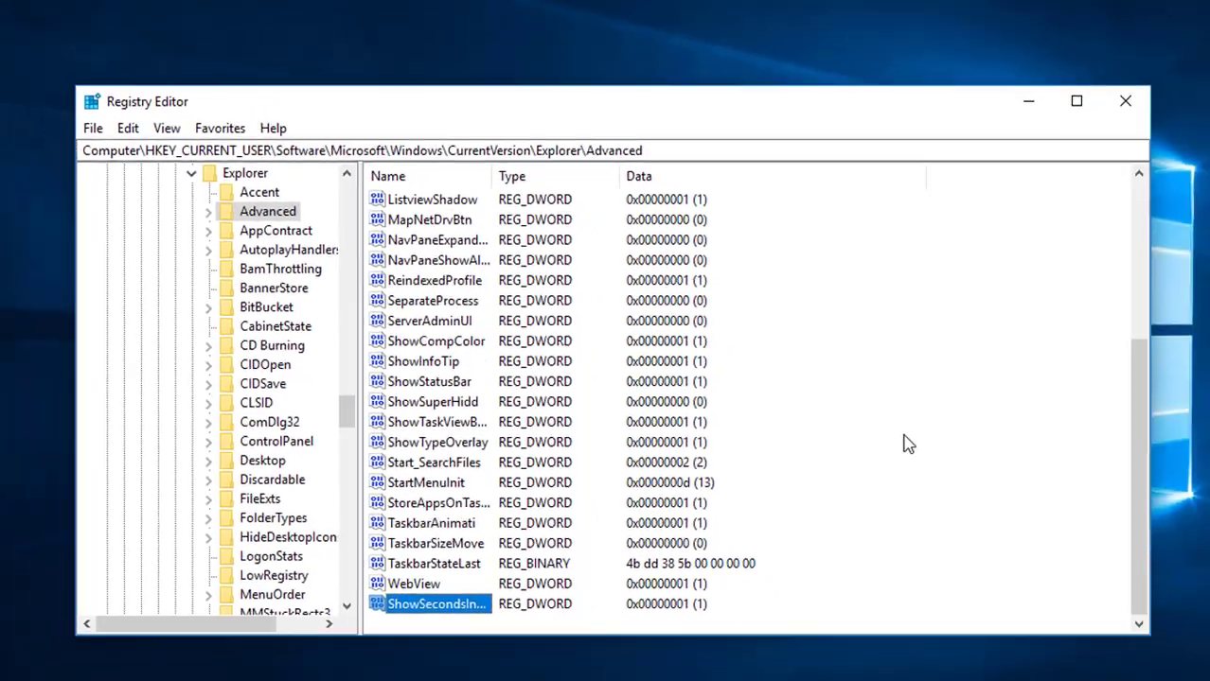
{"action": "left_click", "coordinate": [947, 449]}
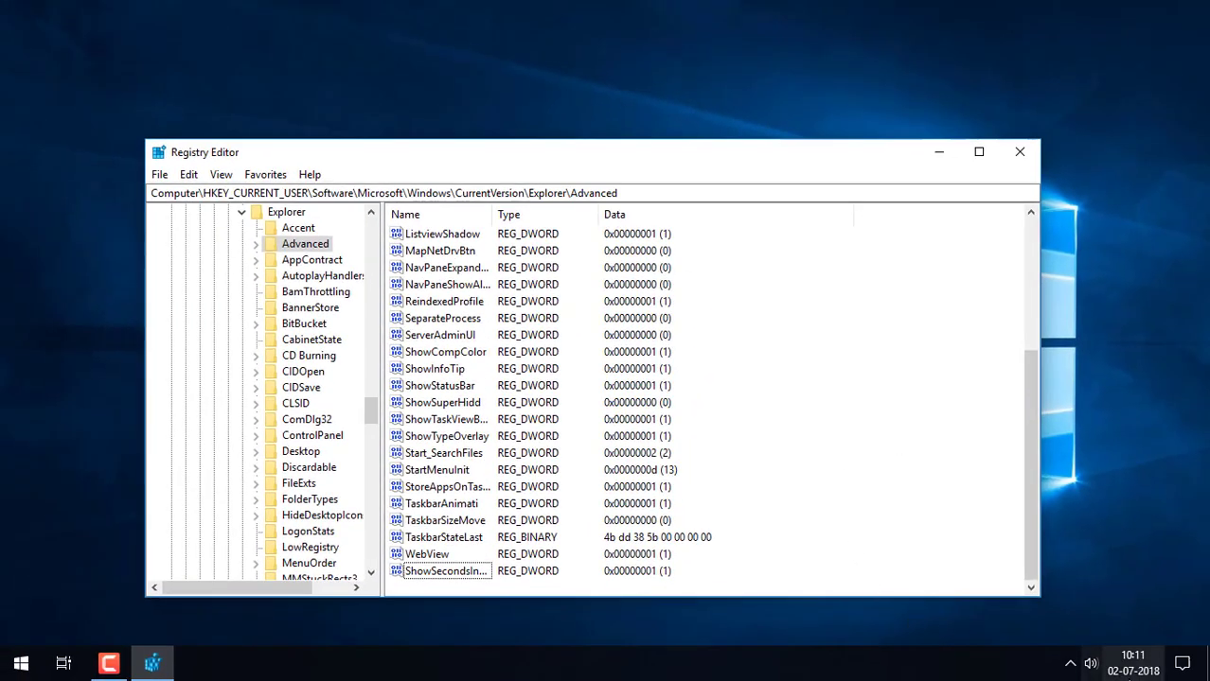
Check whether the taskbar clock displays seconds
{"action": "mouse_move", "coordinate": [1143, 667]}
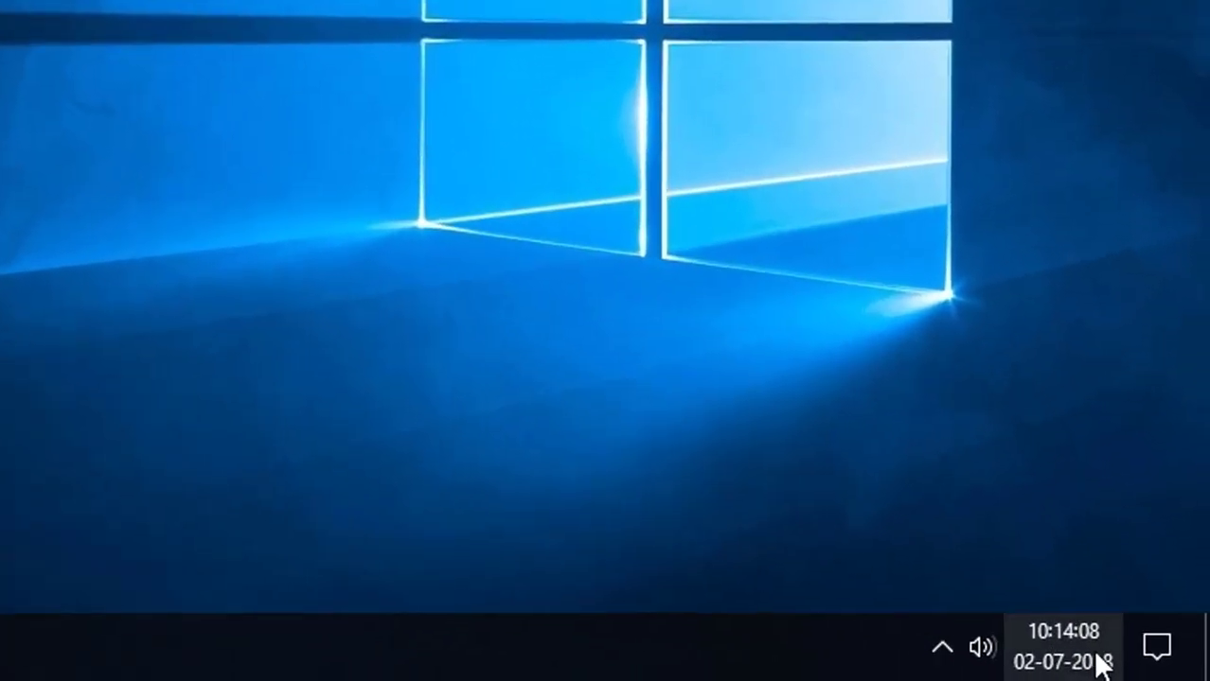
{"action": "mouse_move", "coordinate": [1151, 661]}
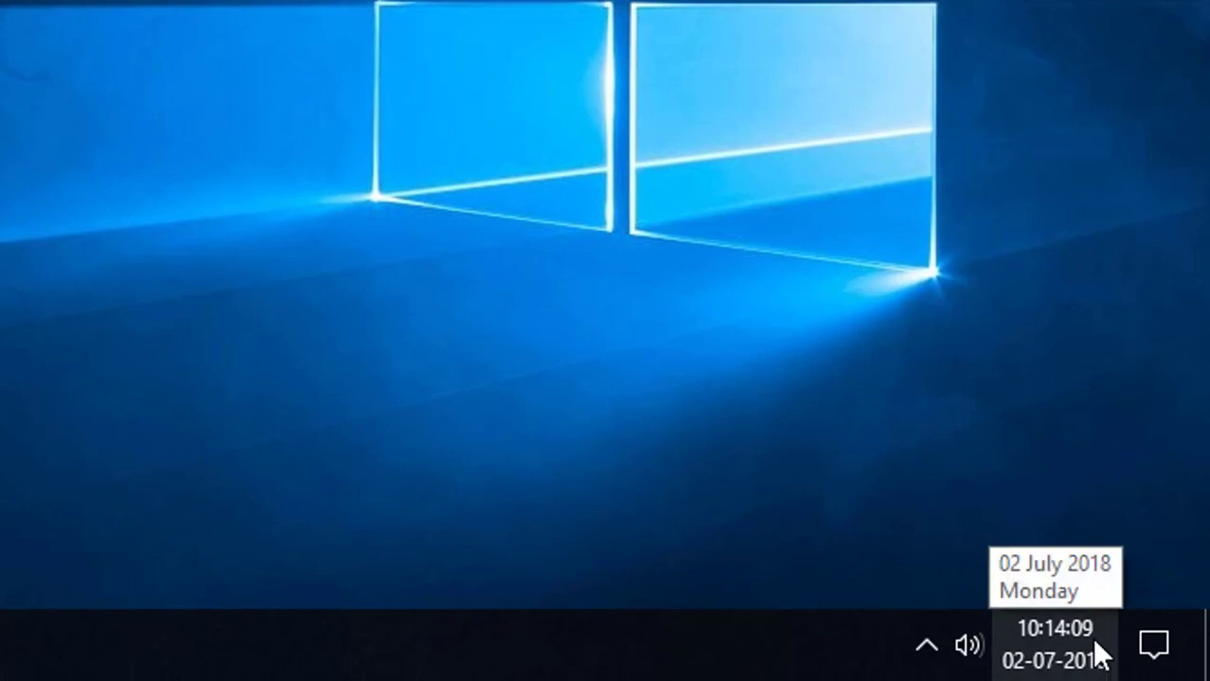